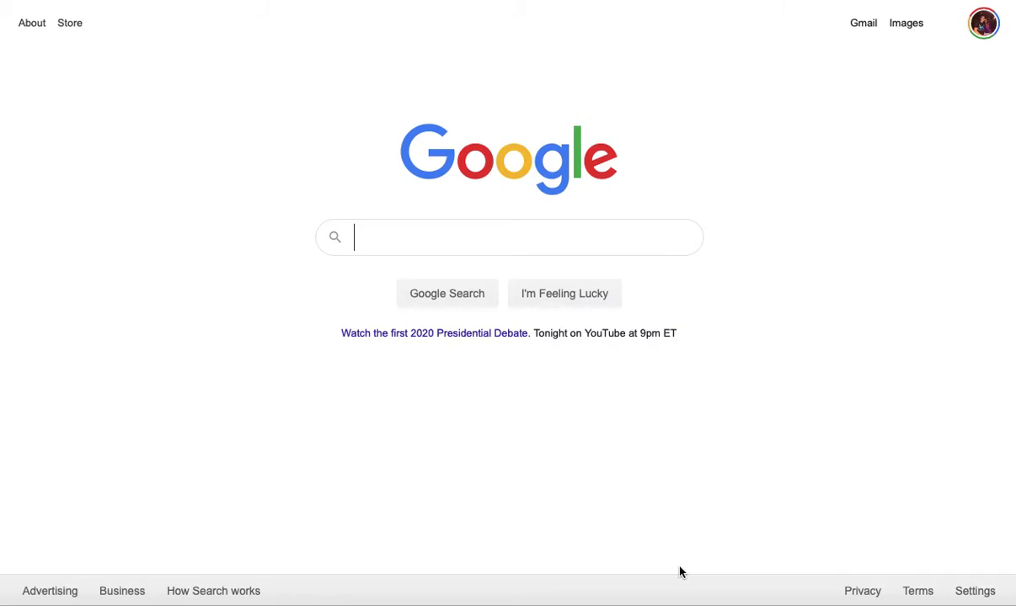
Submit the Google search for 'navy college'
key(Return)
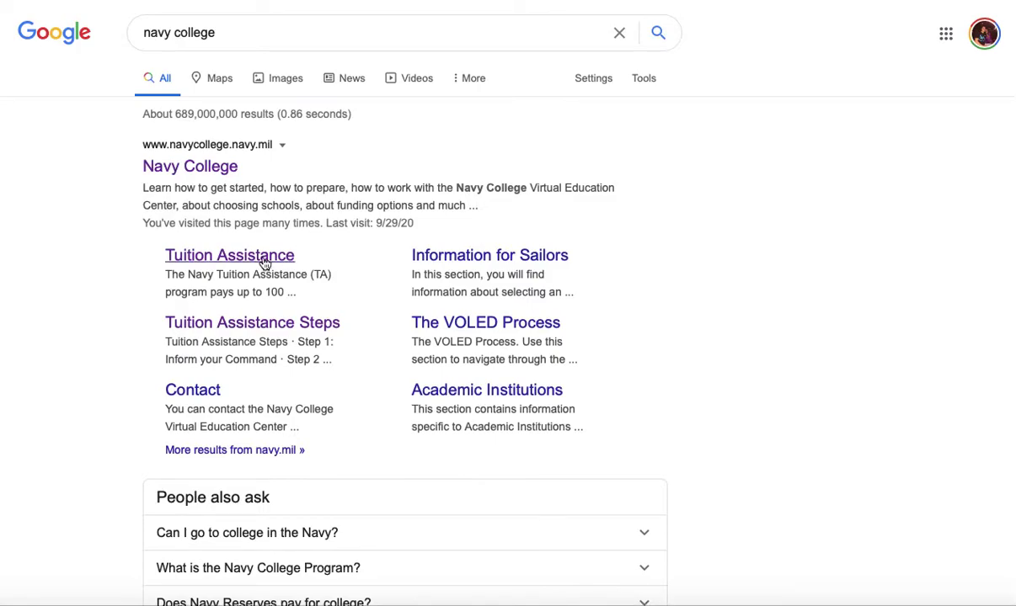
Go to the Navy College Tuition Assistance Overview page from the sitelink and scroll through its sections
click(257, 259)
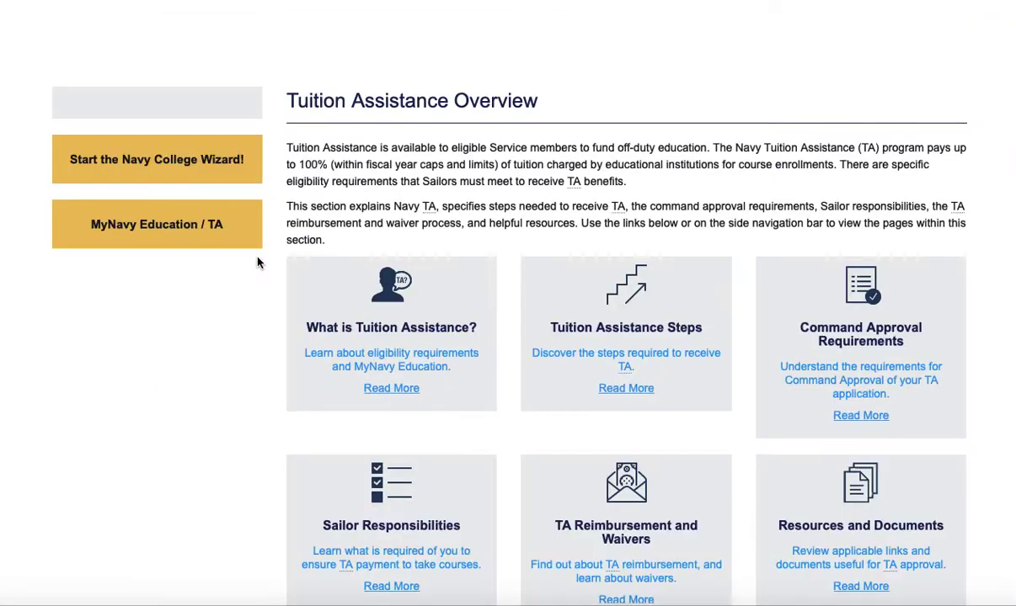
scroll(269, 308, down, 2)
scroll(269, 308, down, 3)
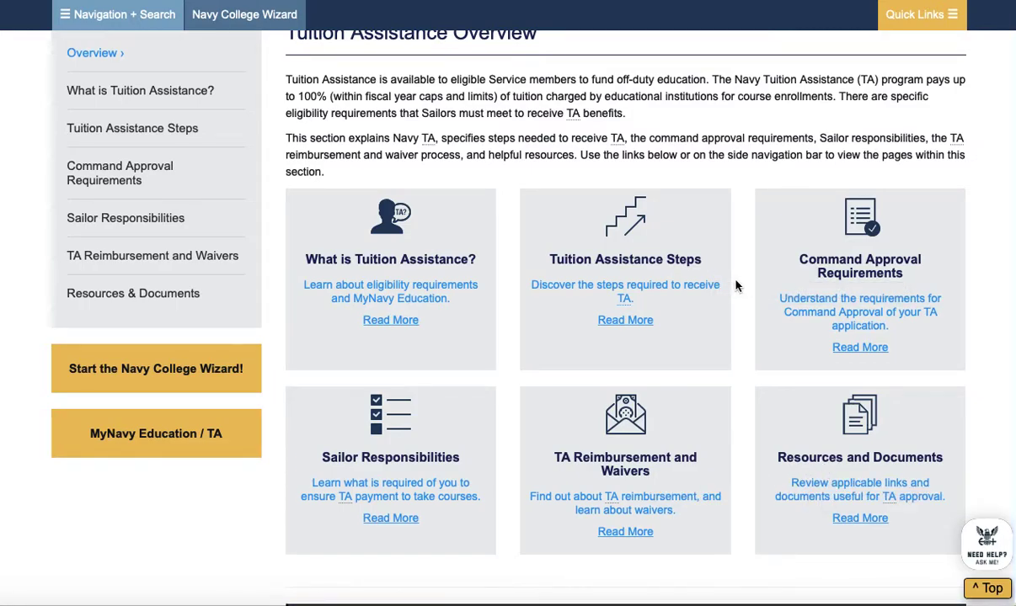
Open the Tuition Assistance Steps page and read down through Steps 1 to 6
click(680, 279)
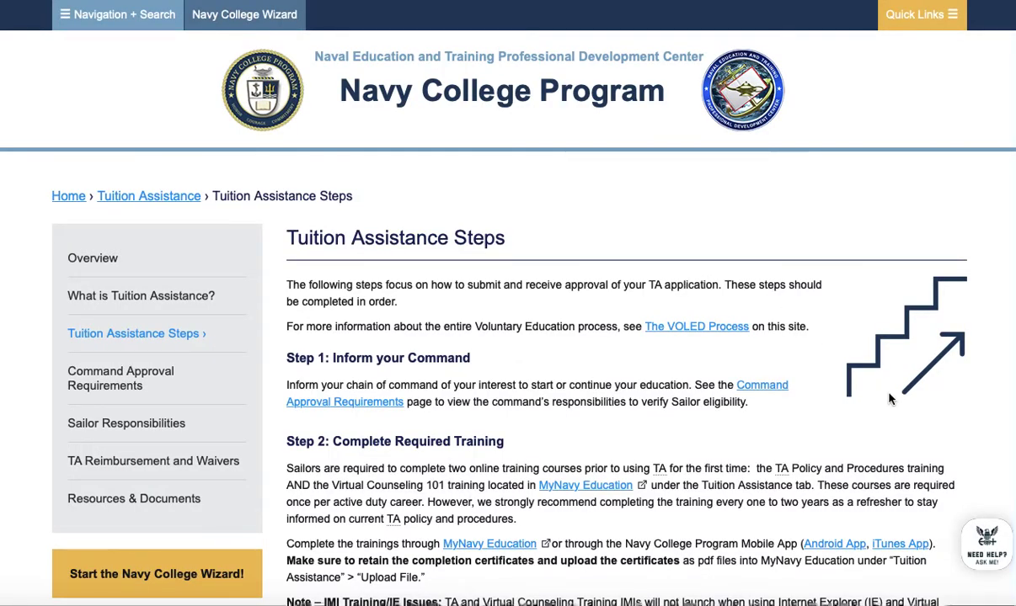
scroll(763, 371, down, 3)
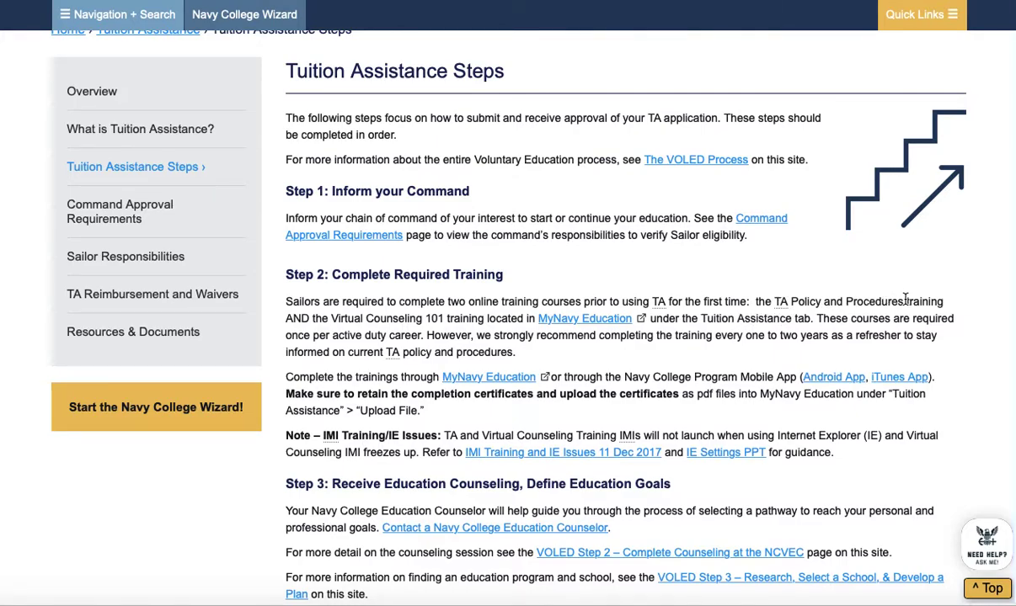
scroll(404, 317, down, 5)
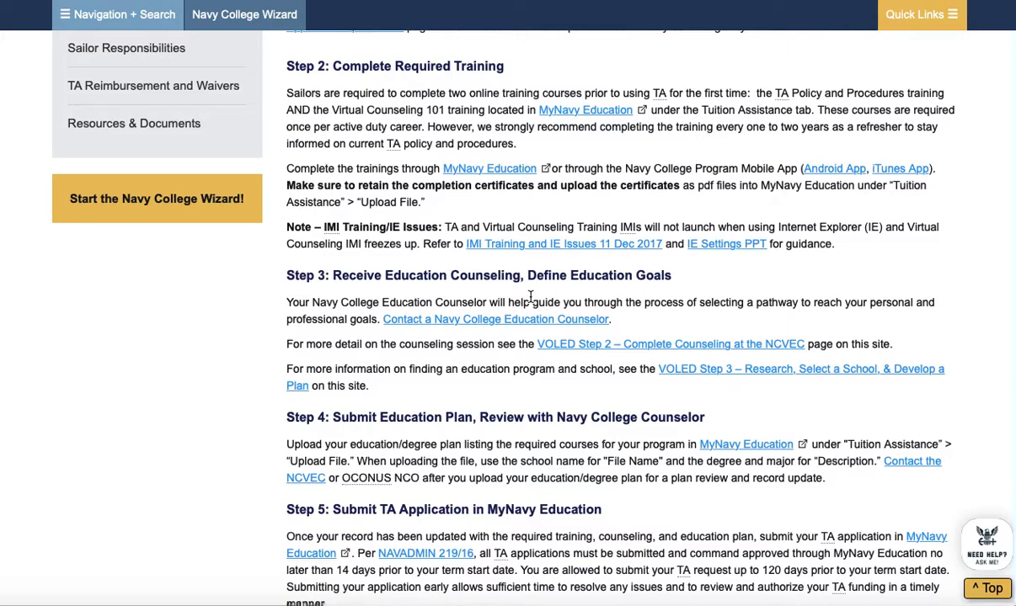
scroll(530, 297, down, 5)
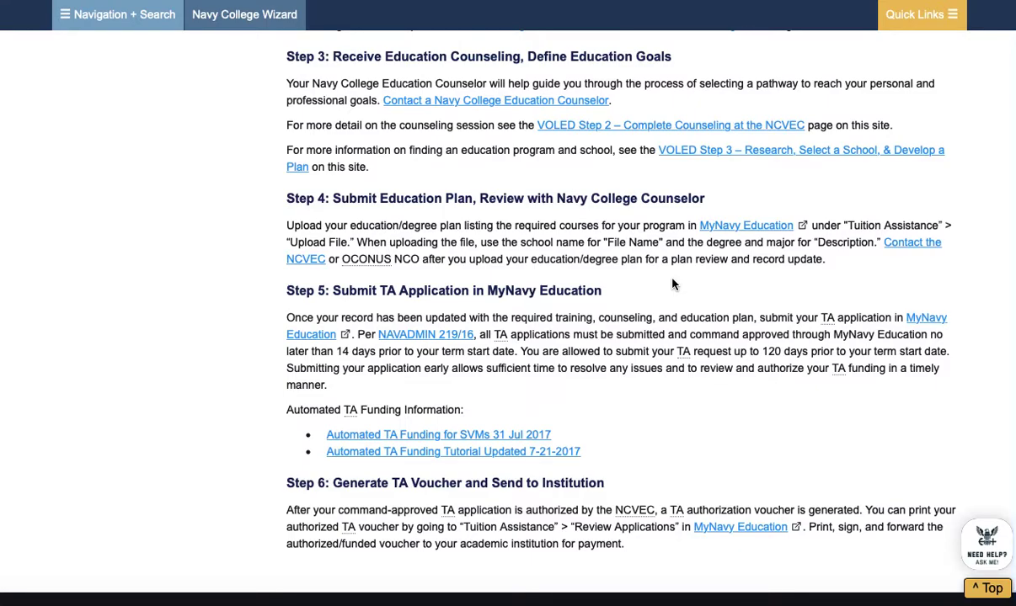
scroll(684, 314, up, 2)
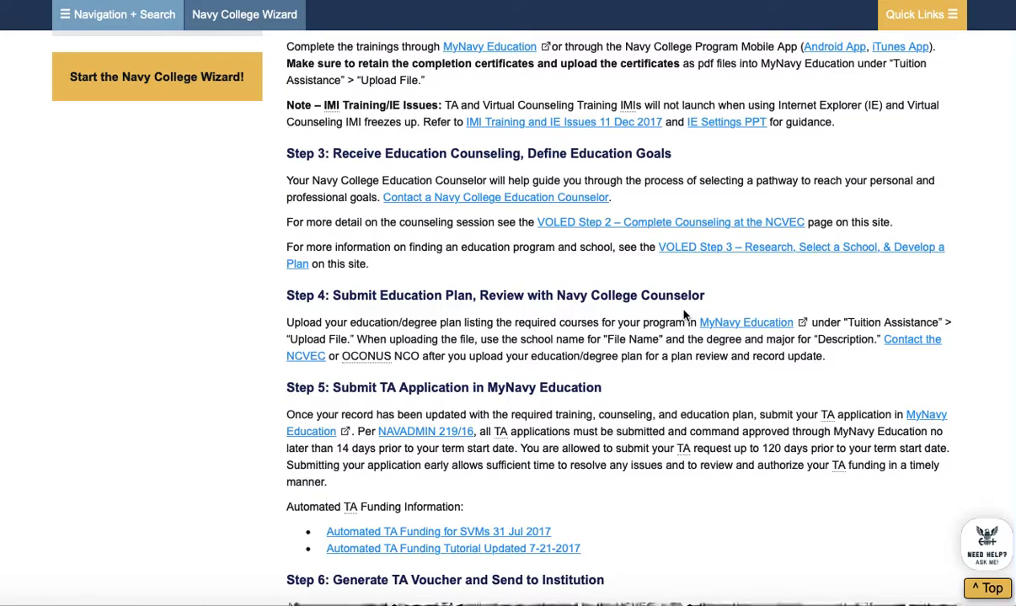
scroll(450, 312, up, 3)
scroll(450, 312, up, 3)
scroll(451, 313, down, 7)
scroll(450, 316, up, 1)
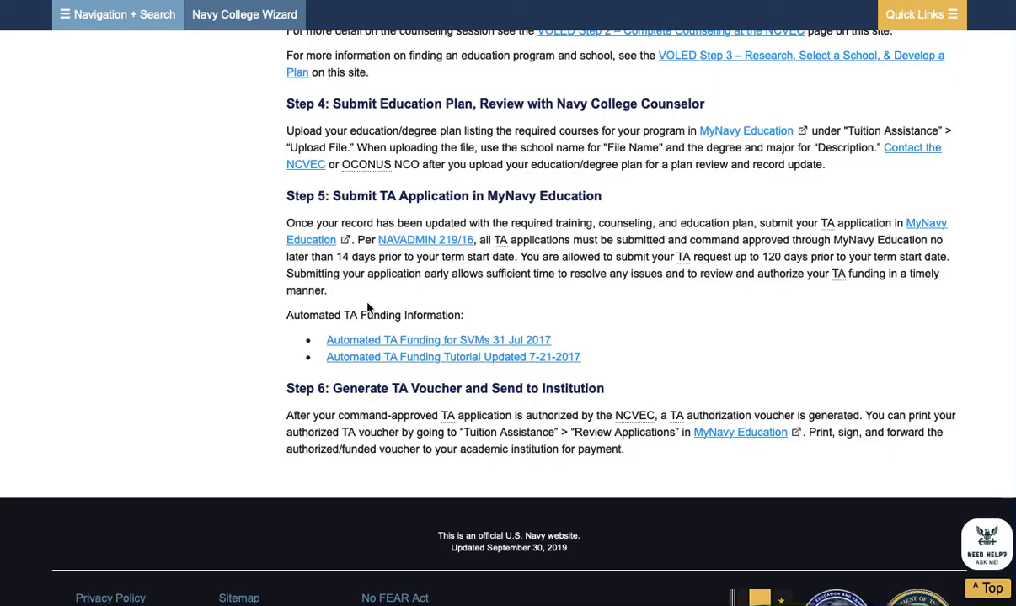
scroll(262, 310, up, 4)
scroll(263, 310, up, 5)
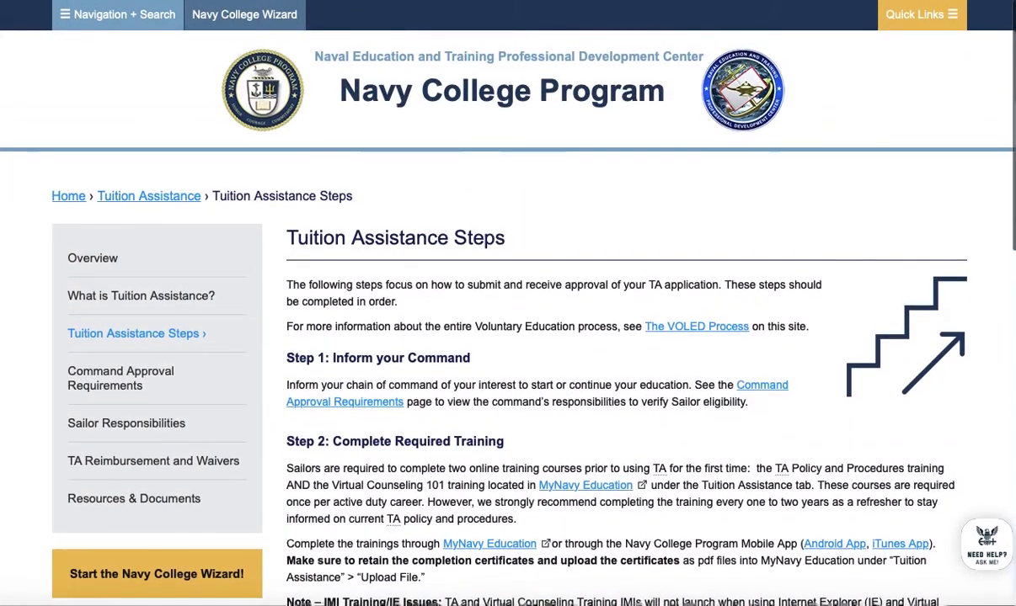
Go back to the TA overview and follow the MyNavy Education / TA link to its login
key(alt+Left)
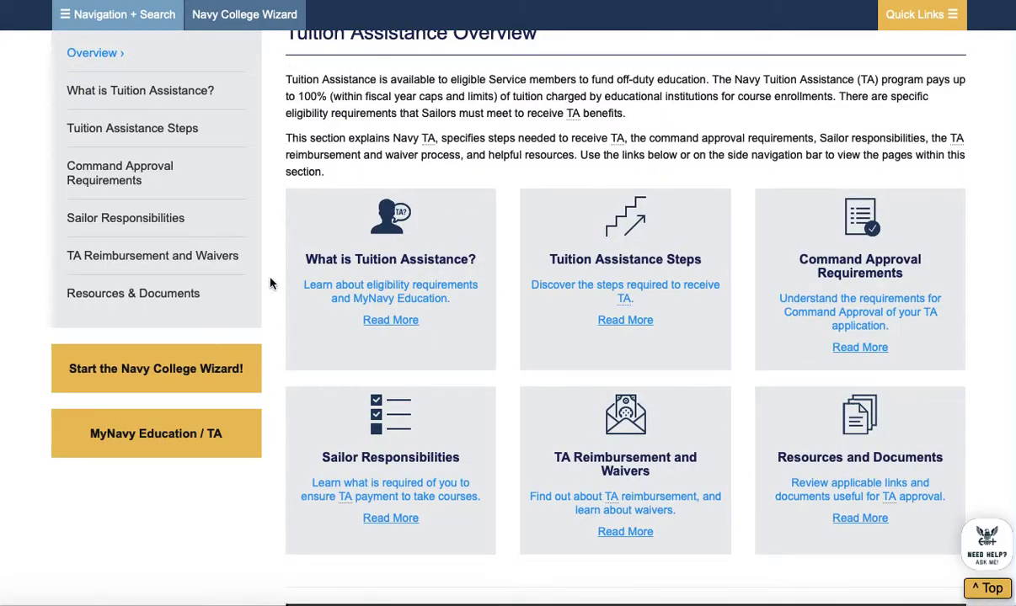
scroll(254, 263, down, 1)
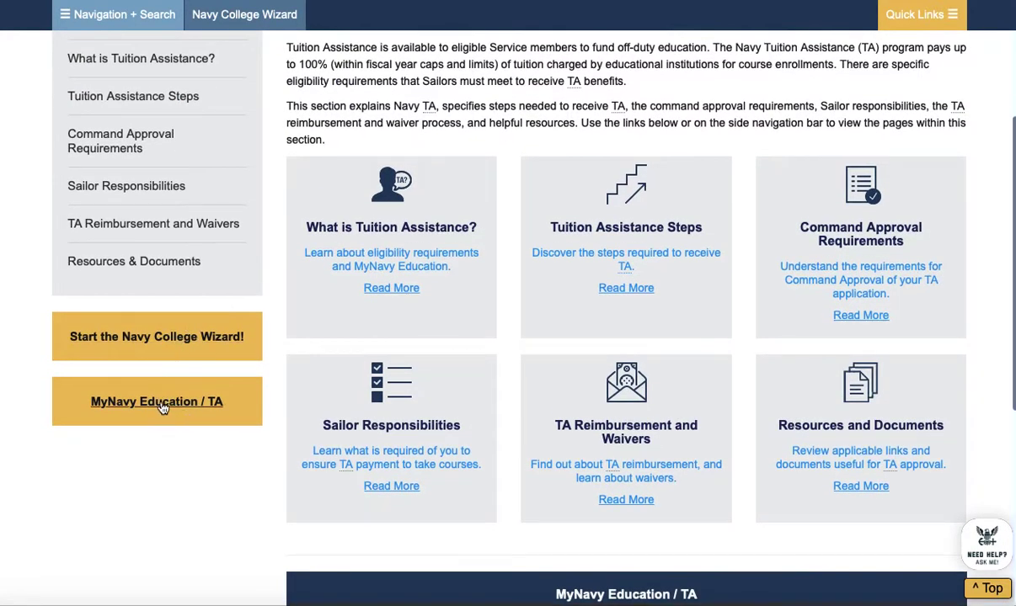
click(162, 411)
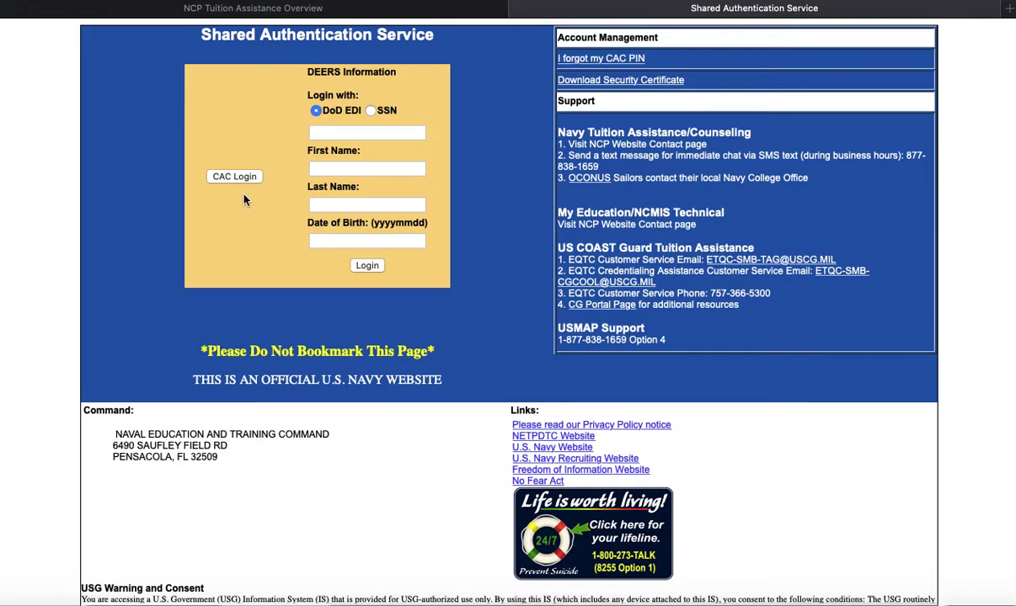
Log in by SSN with the member's SSN, first name, last name and date of birth
click(372, 110)
click(396, 132)
text(•••••••••)
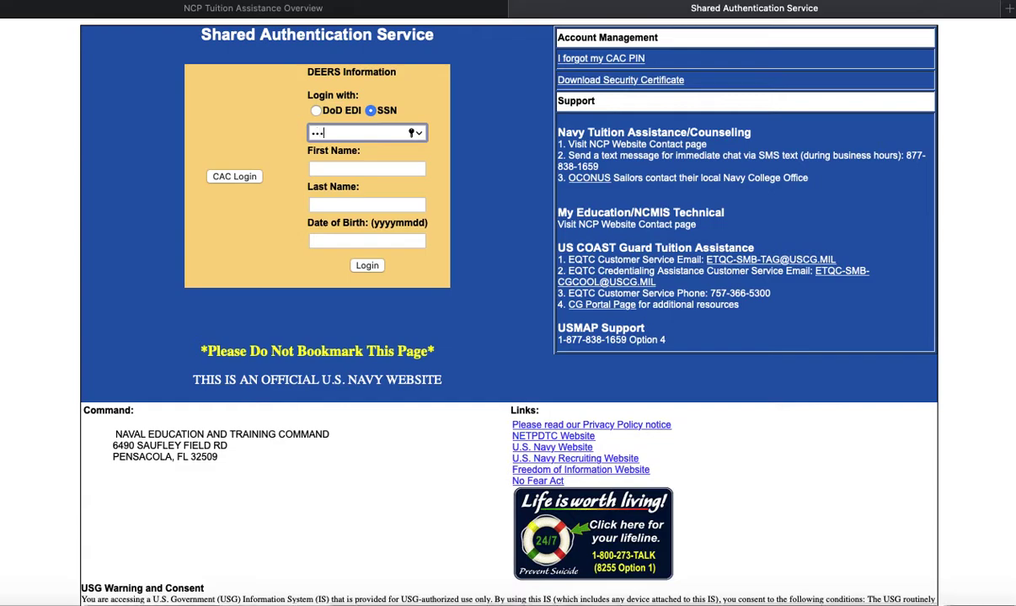
key(Tab)
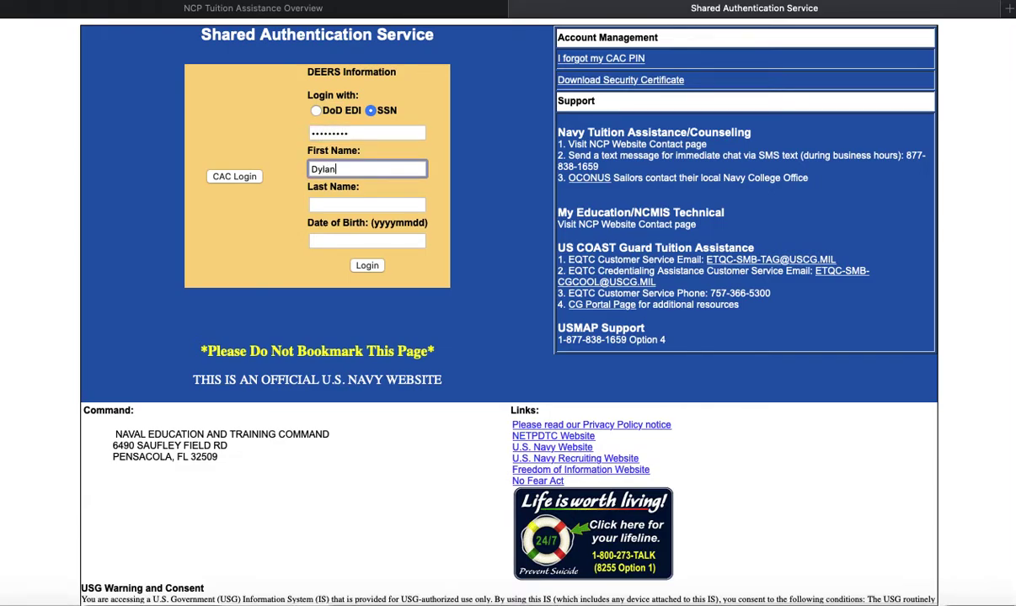
key(Tab)
key(Tab)
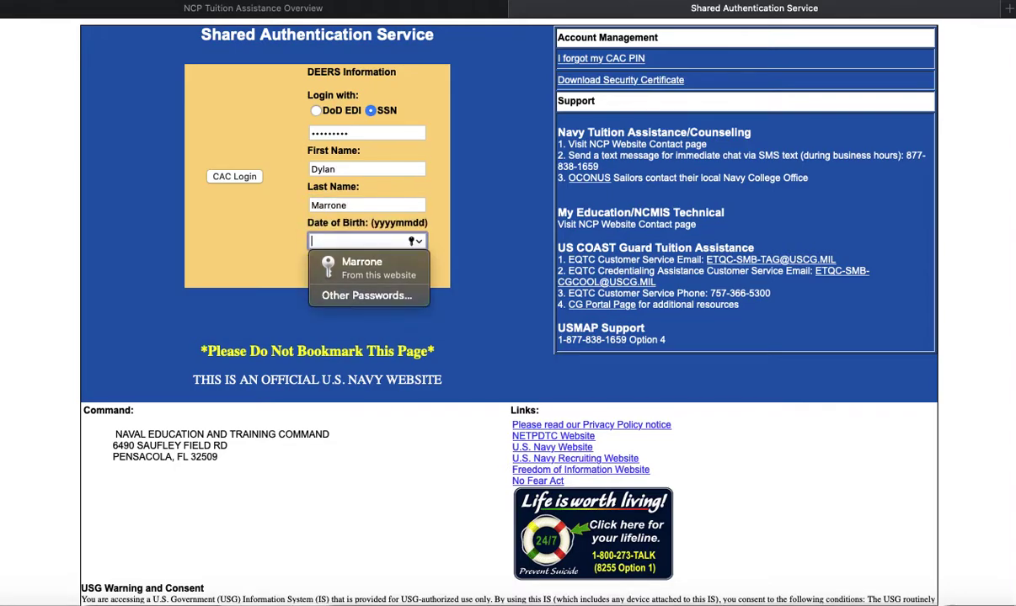
text(••••••••)
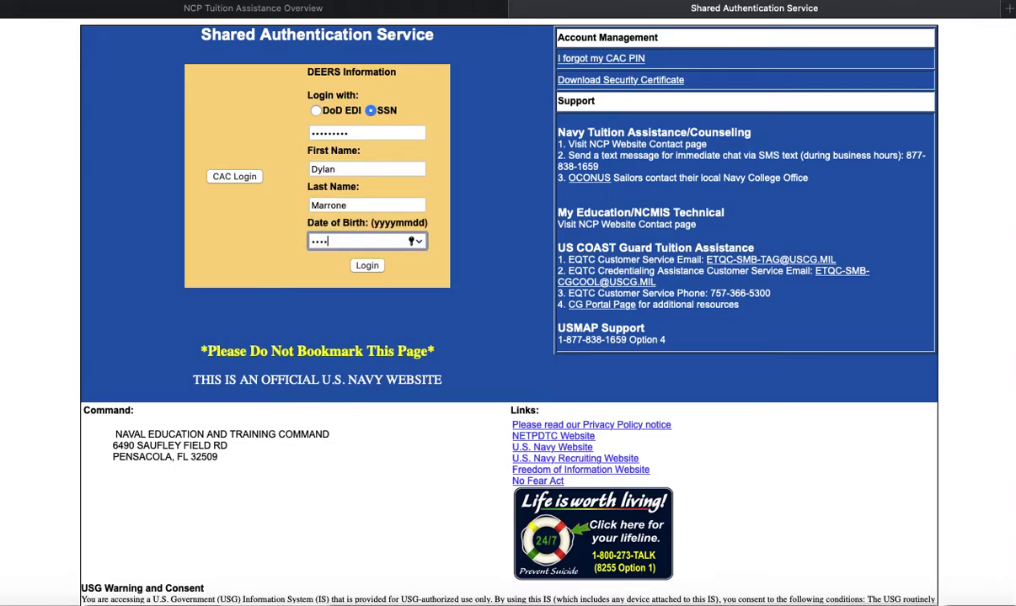
click(368, 269)
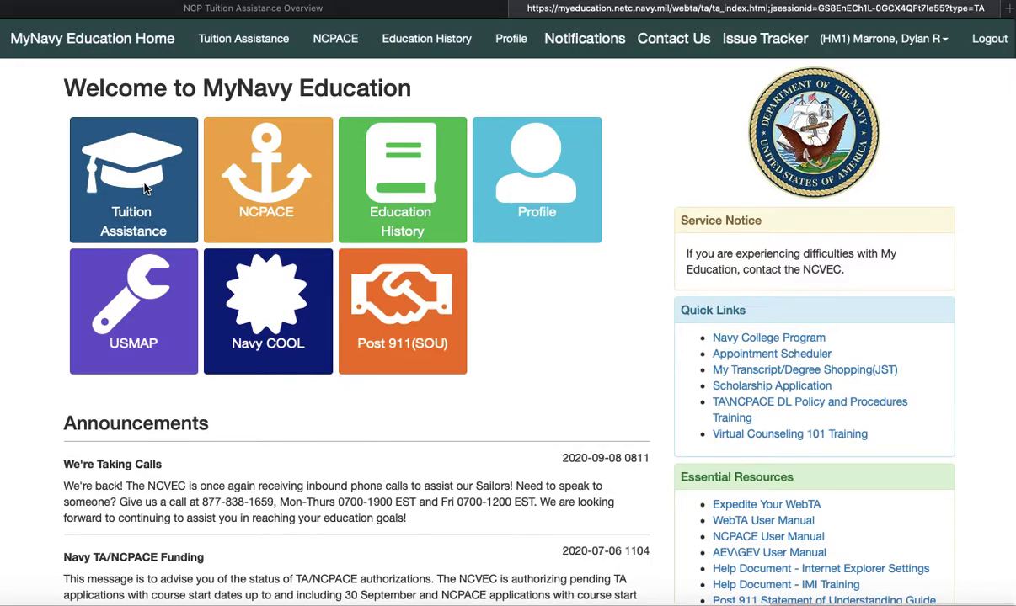
click(145, 189)
Scroll the Tuition Assistance page to review its options and the two current applications
scroll(24, 337, down, 1)
scroll(24, 337, up, 1)
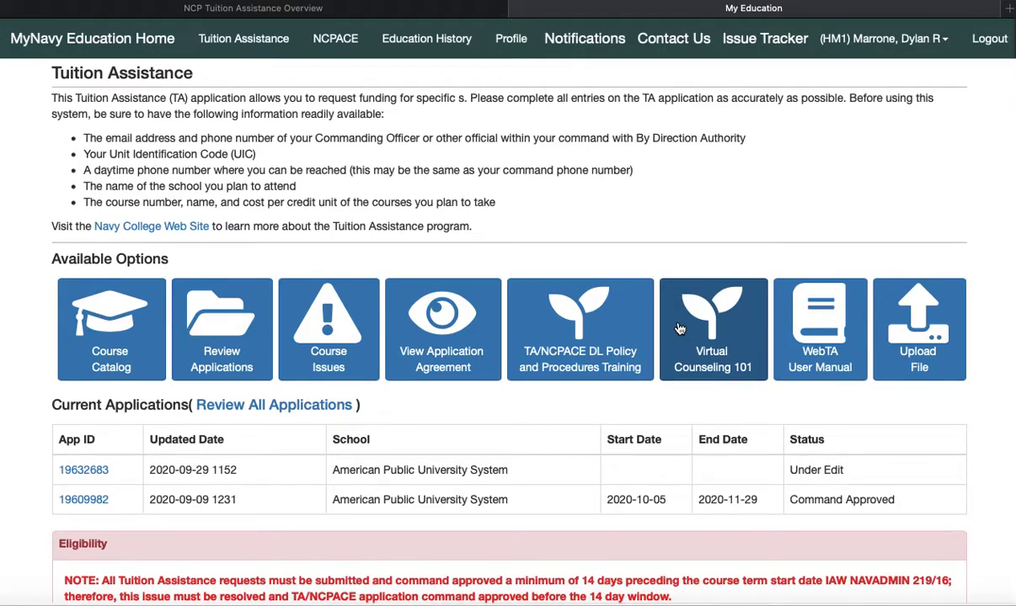
scroll(466, 264, down, 3)
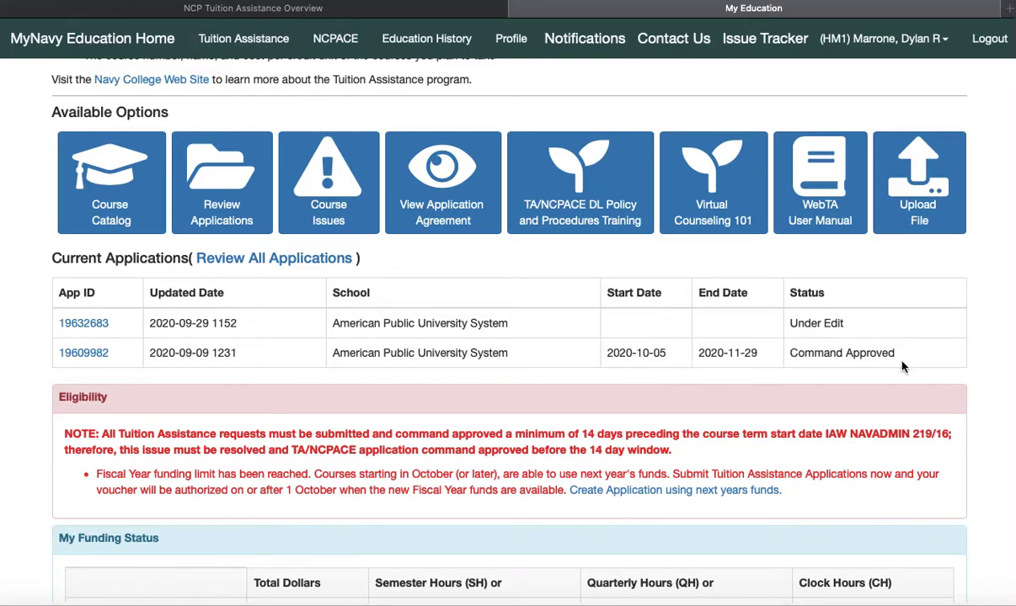
scroll(902, 367, down, 1)
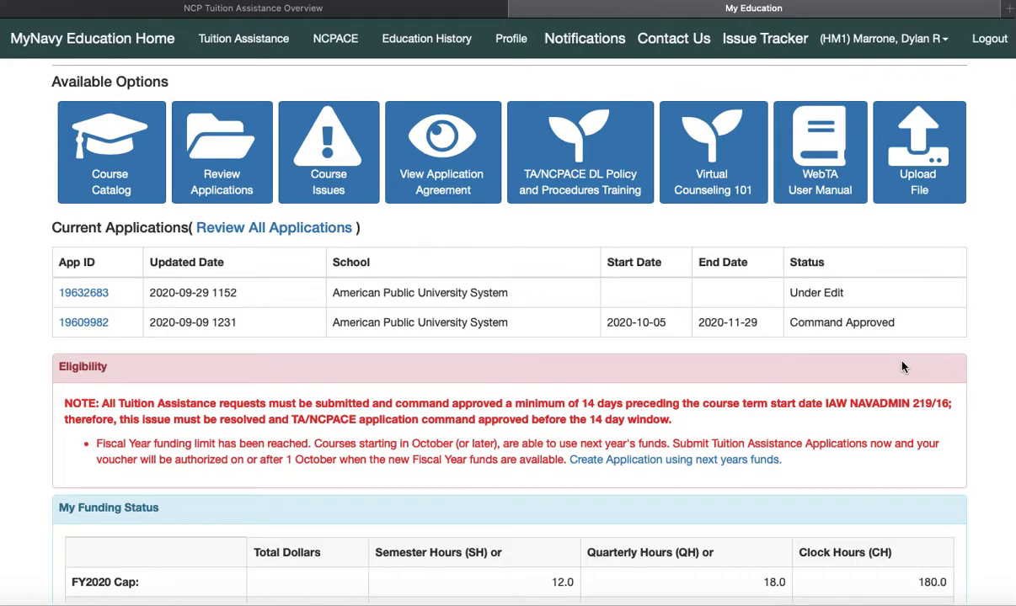
scroll(902, 367, down, 2)
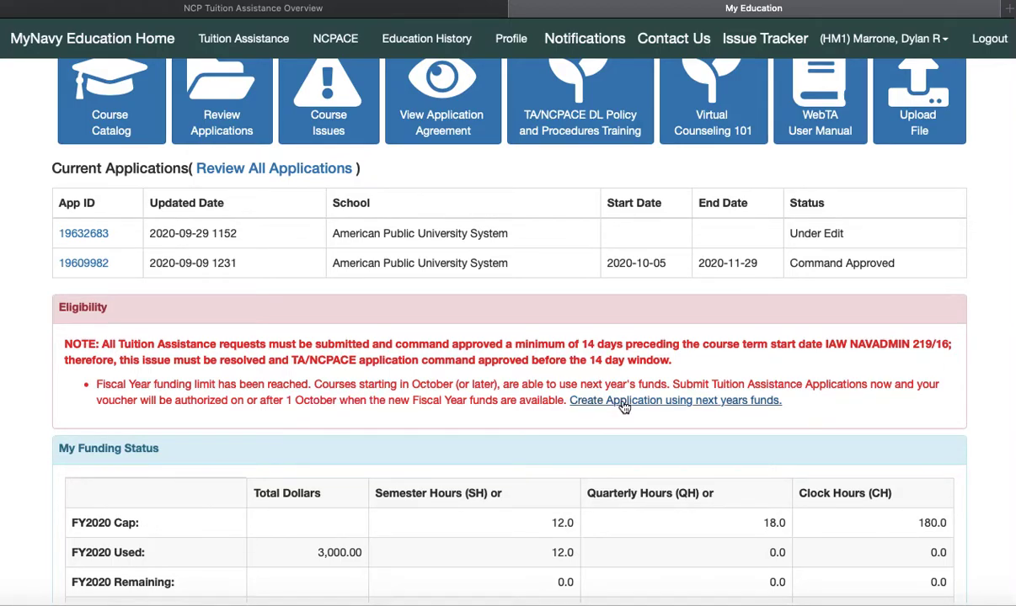
scroll(622, 404, down, 2)
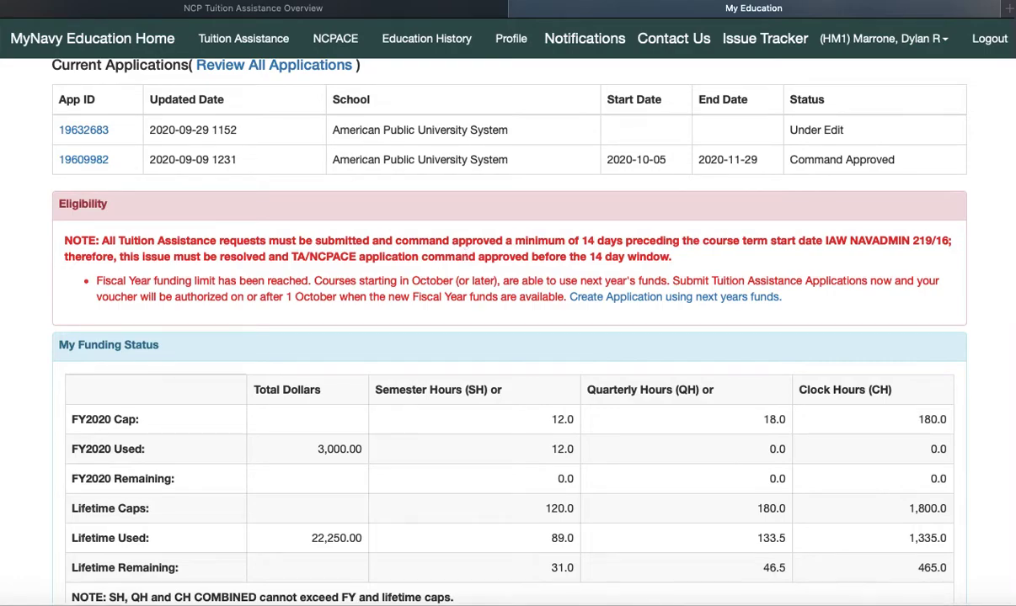
Choose 'Create Application using next years funds' in the Eligibility box to reach the application agreement
scroll(33, 341, down, 1)
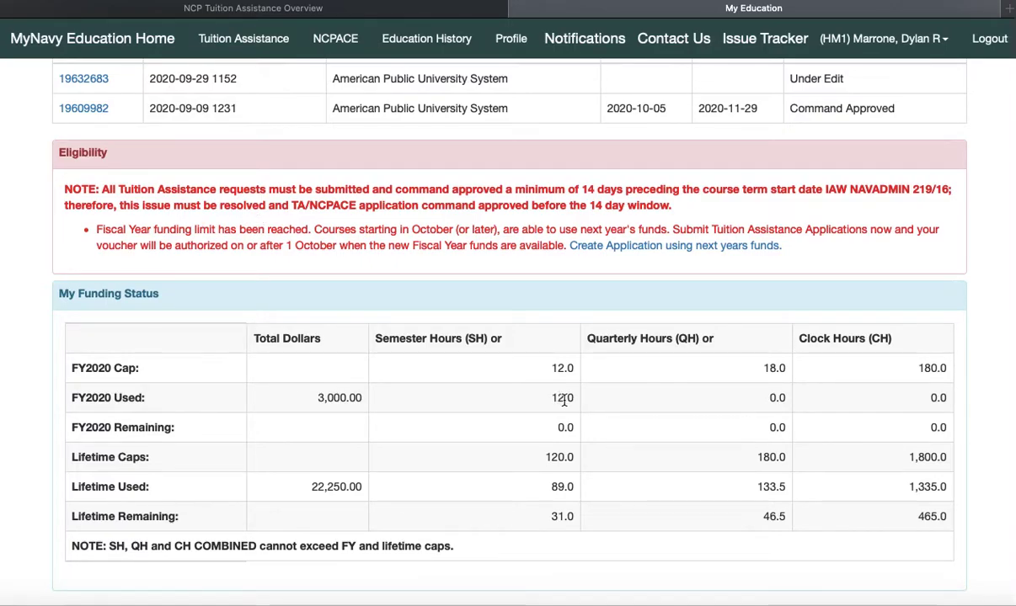
scroll(412, 385, up, 3)
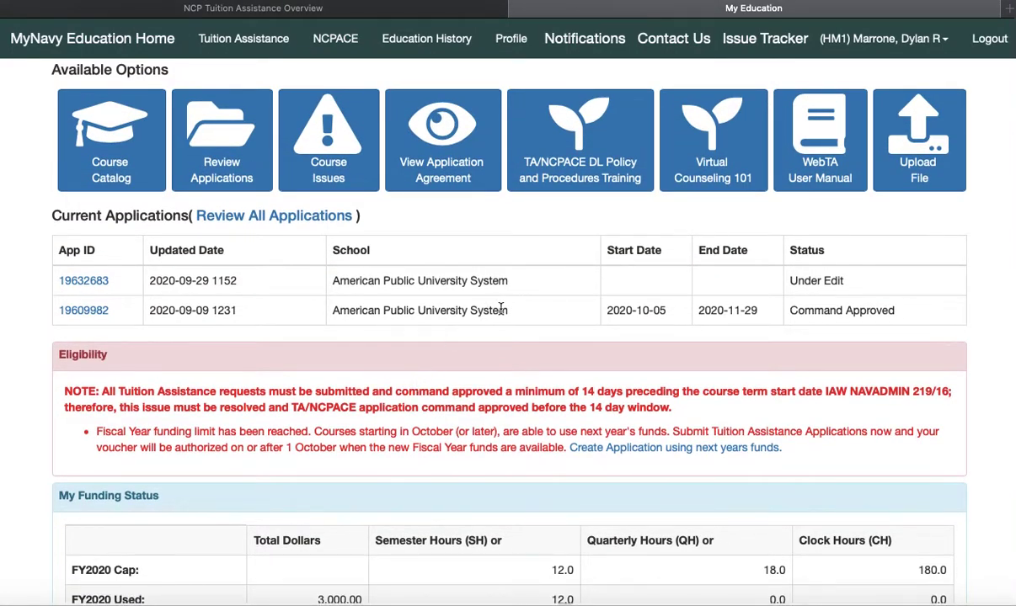
click(599, 448)
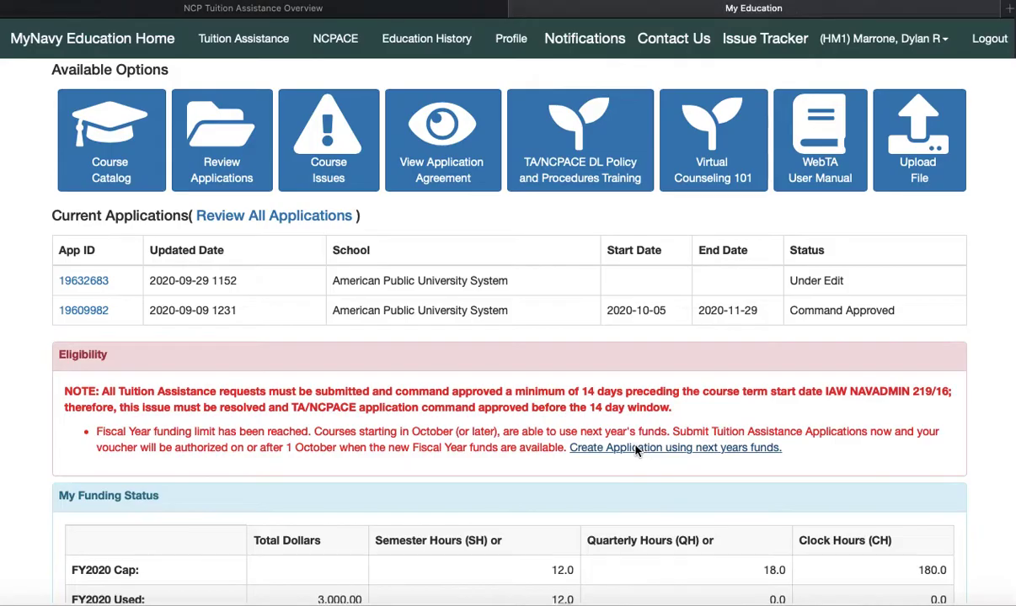
scroll(600, 422, down, 6)
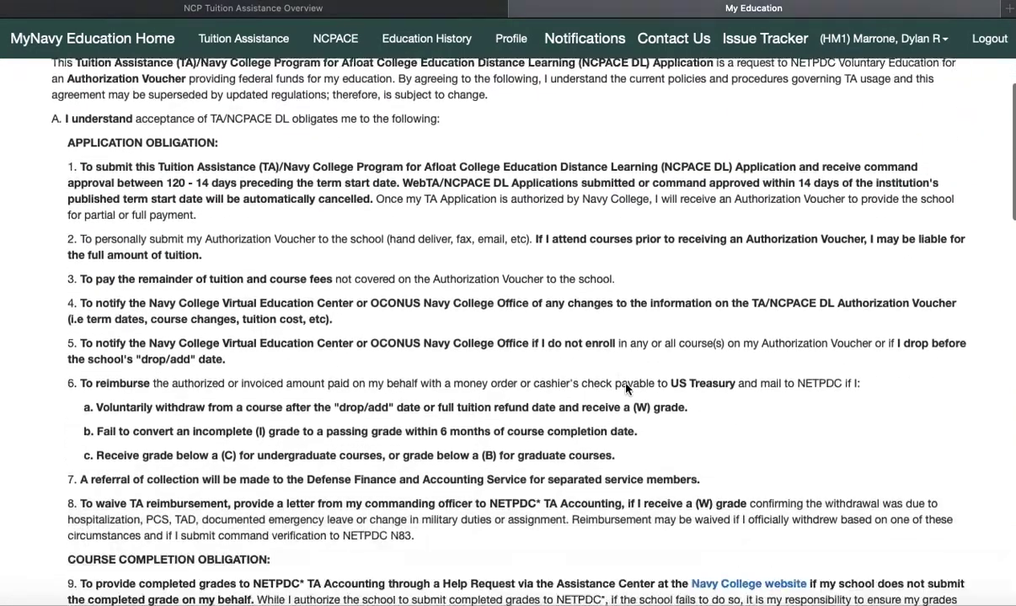
Scroll to the agreement's end, dismiss the NAVADMIN term-date warning with Ok, and choose I Accept
scroll(625, 388, down, 20)
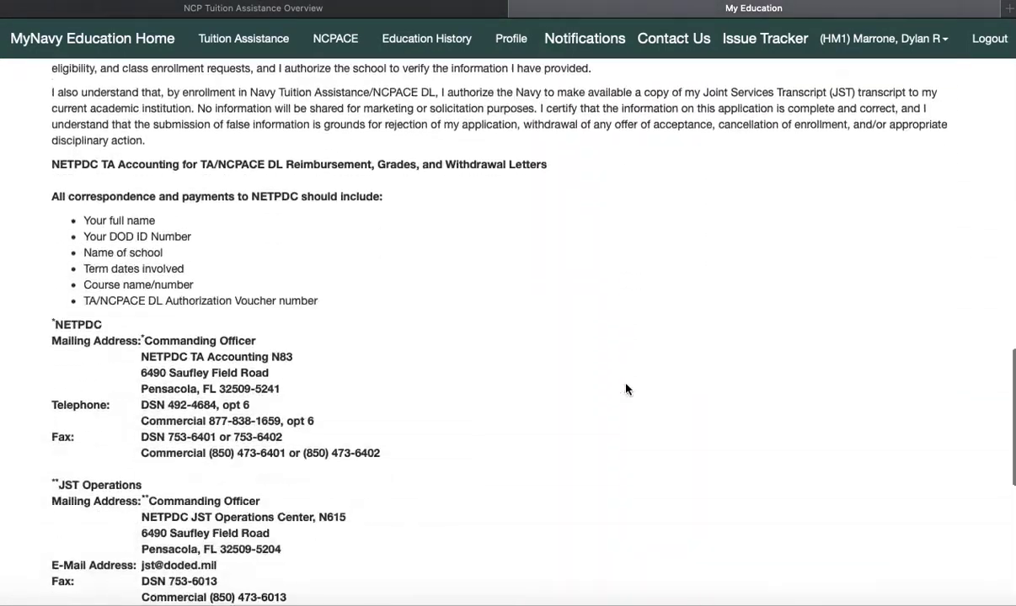
scroll(625, 389, down, 4)
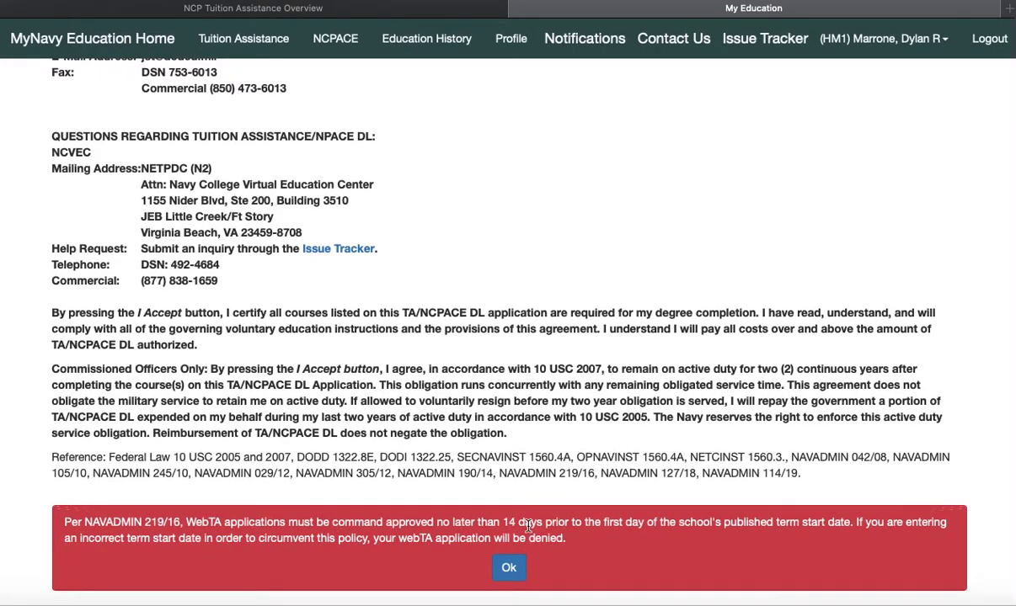
click(493, 566)
click(473, 587)
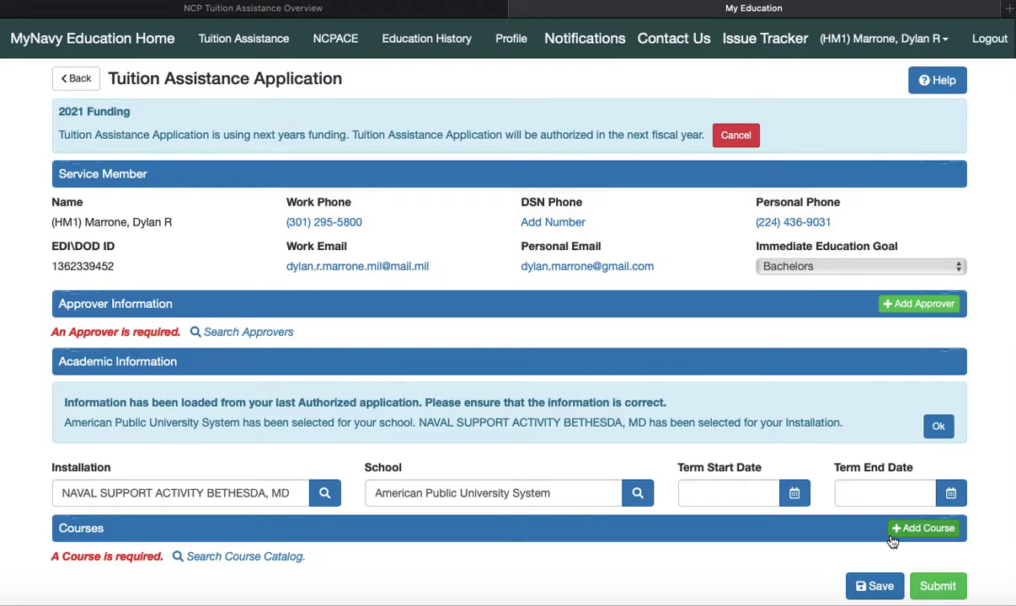
Add course HIST482 Special Topic: History Winter as Distance Learning with Web/Internet instruction
click(918, 528)
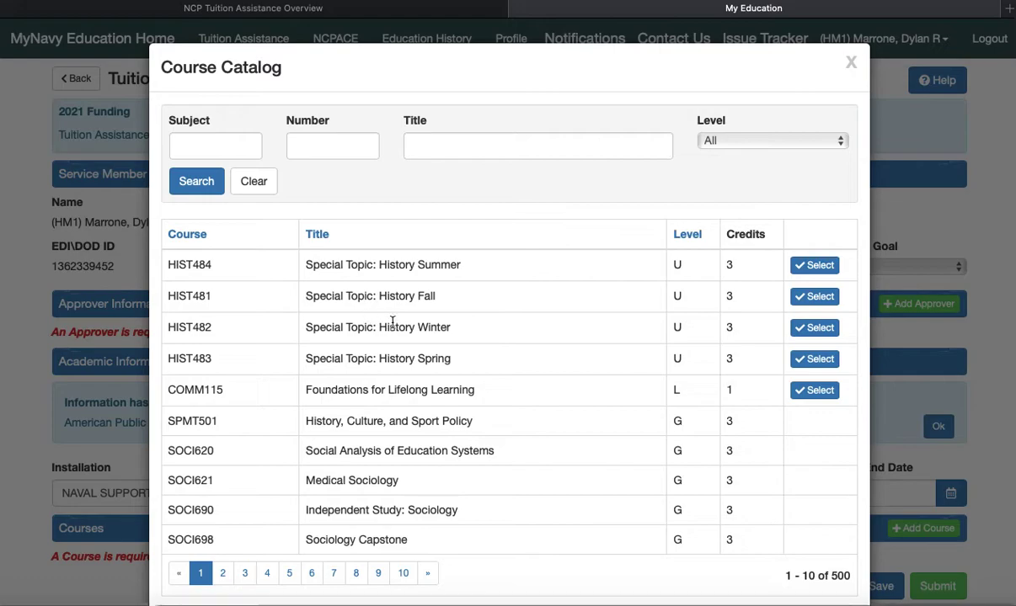
click(813, 327)
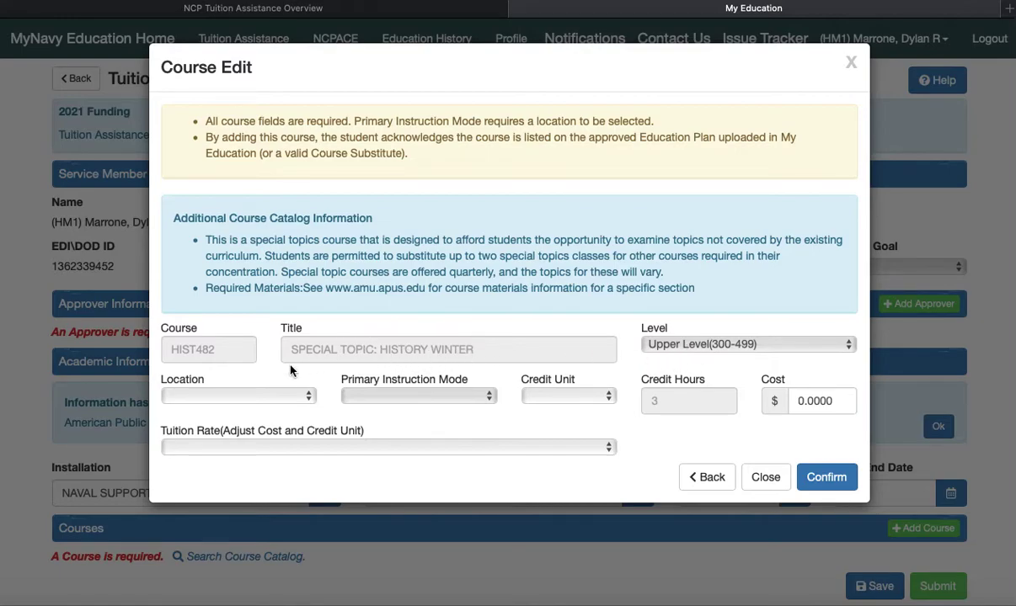
click(310, 397)
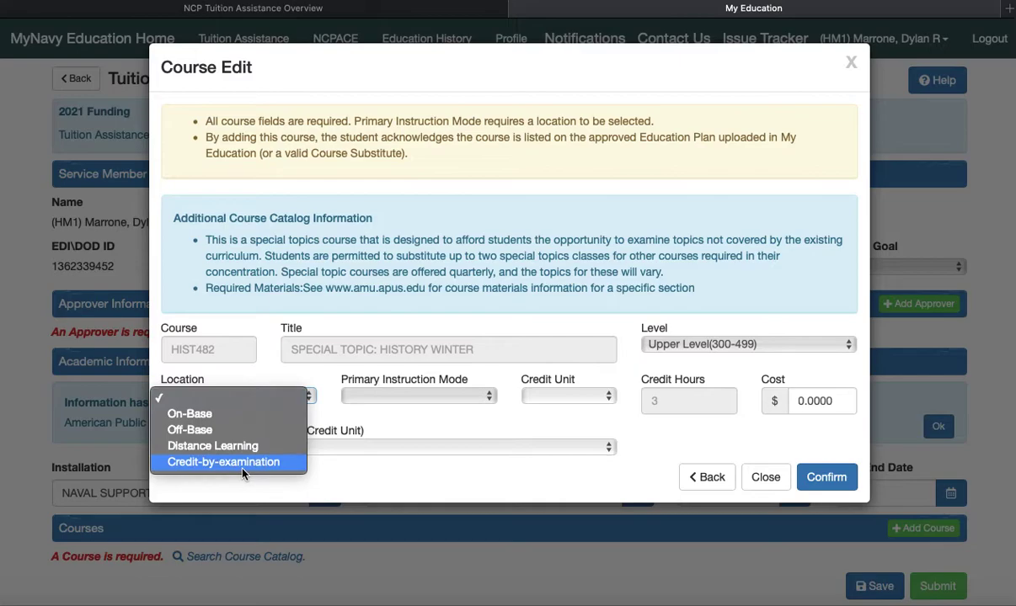
click(215, 452)
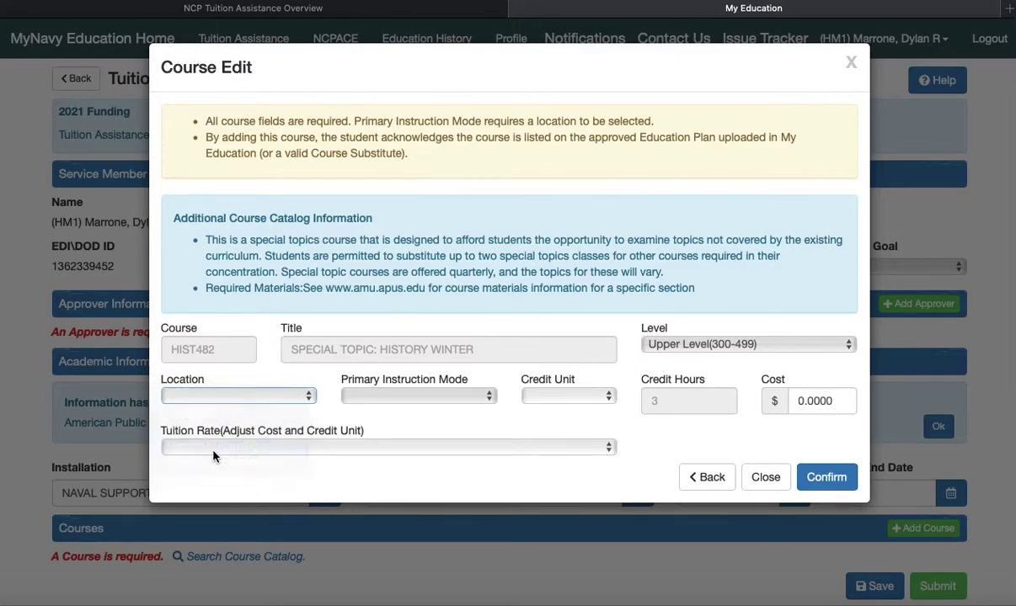
click(489, 398)
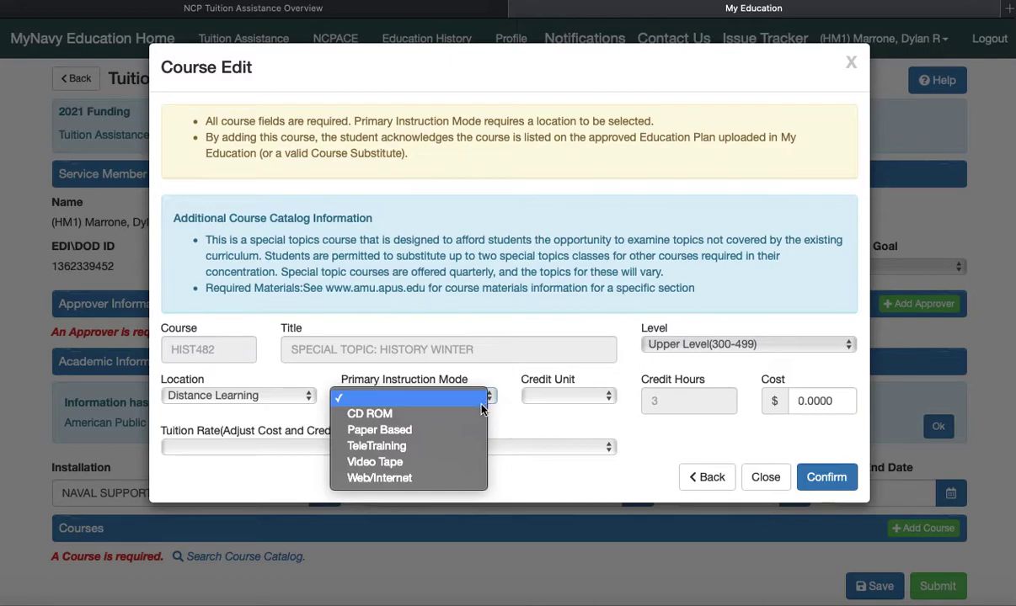
click(388, 479)
Set Semester credit units, cost 250 and the Military TA Undergraduate rate, then confirm the course
click(598, 397)
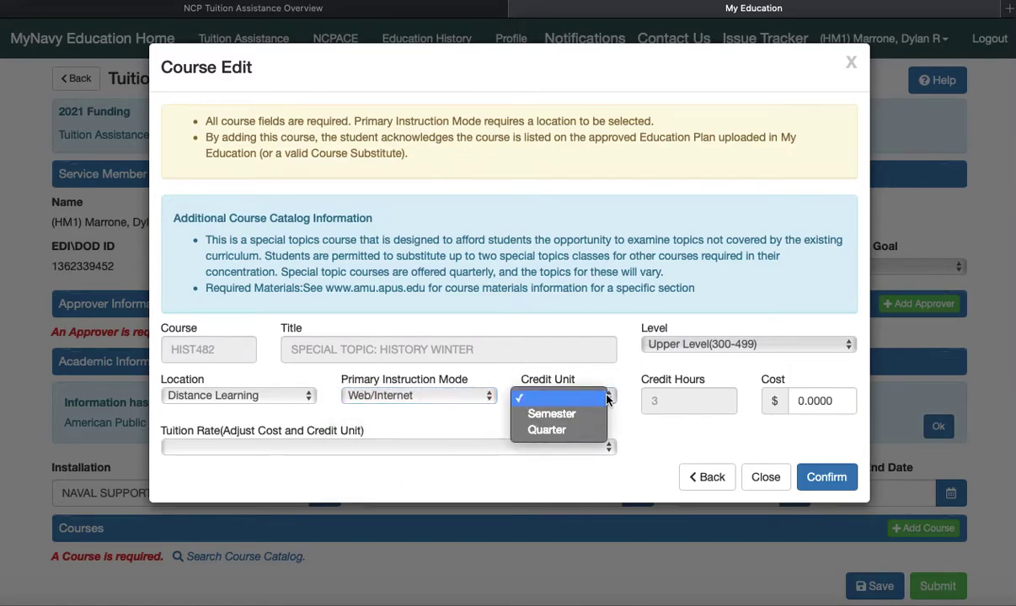
click(567, 418)
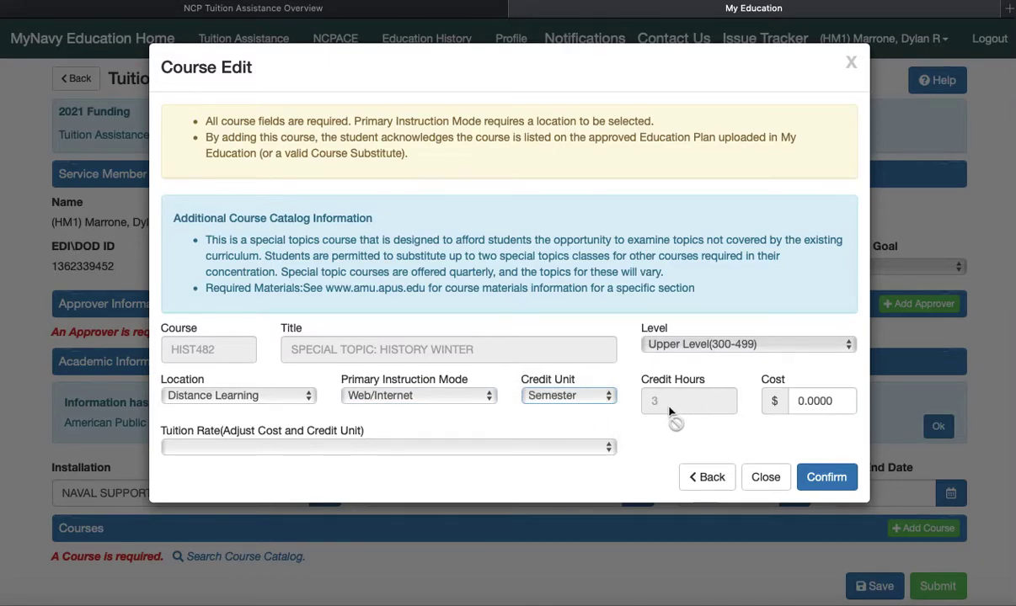
click(792, 401)
text(25)
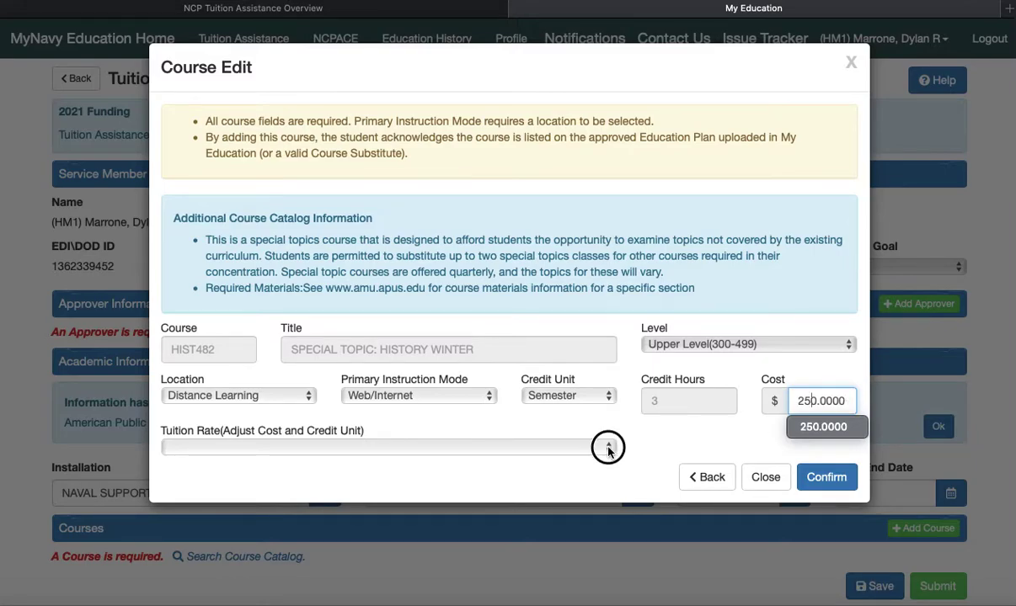
click(608, 447)
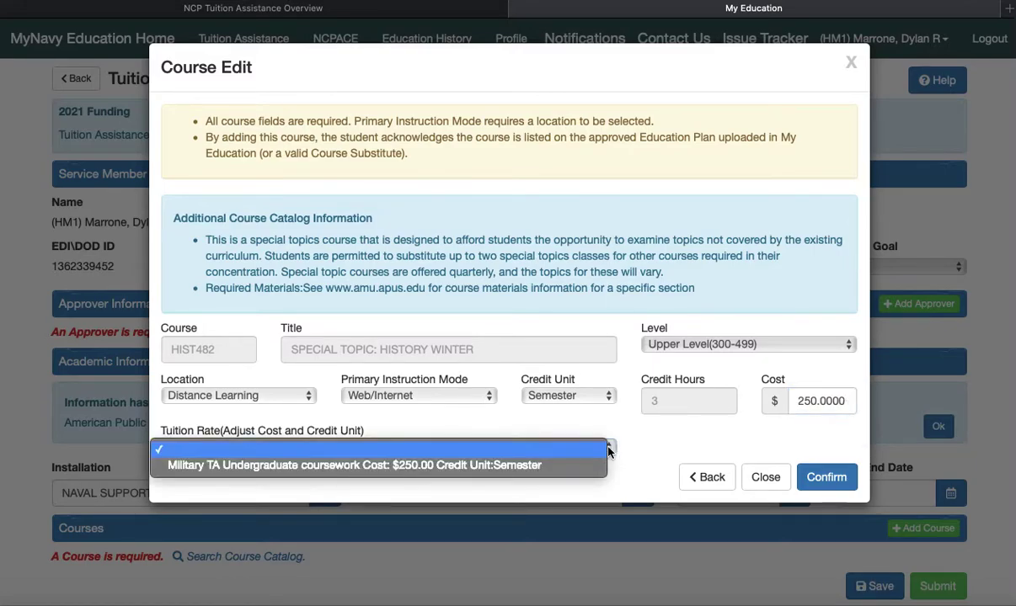
click(511, 473)
click(834, 478)
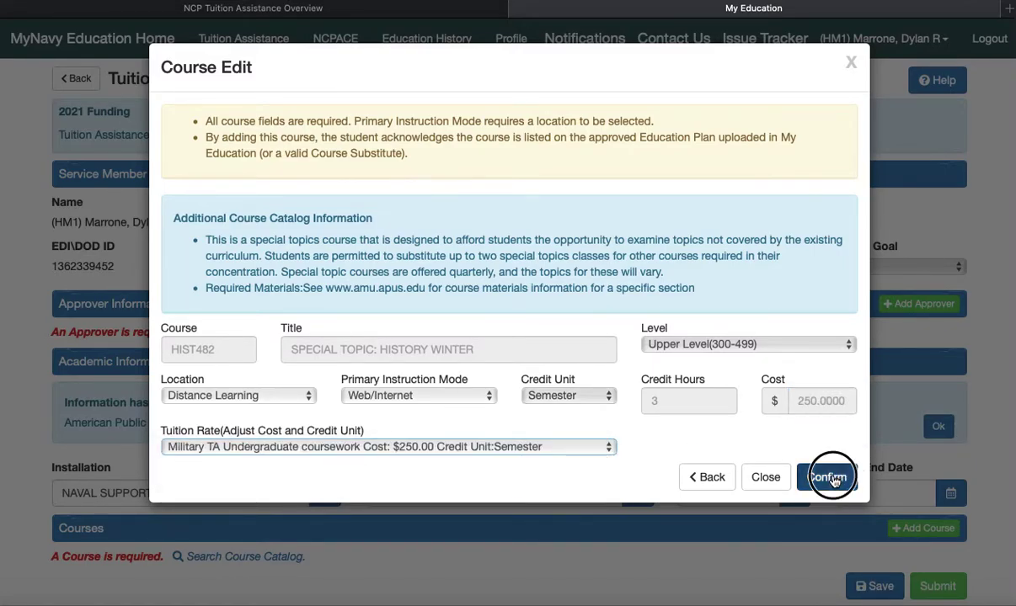
scroll(832, 476, down, 1)
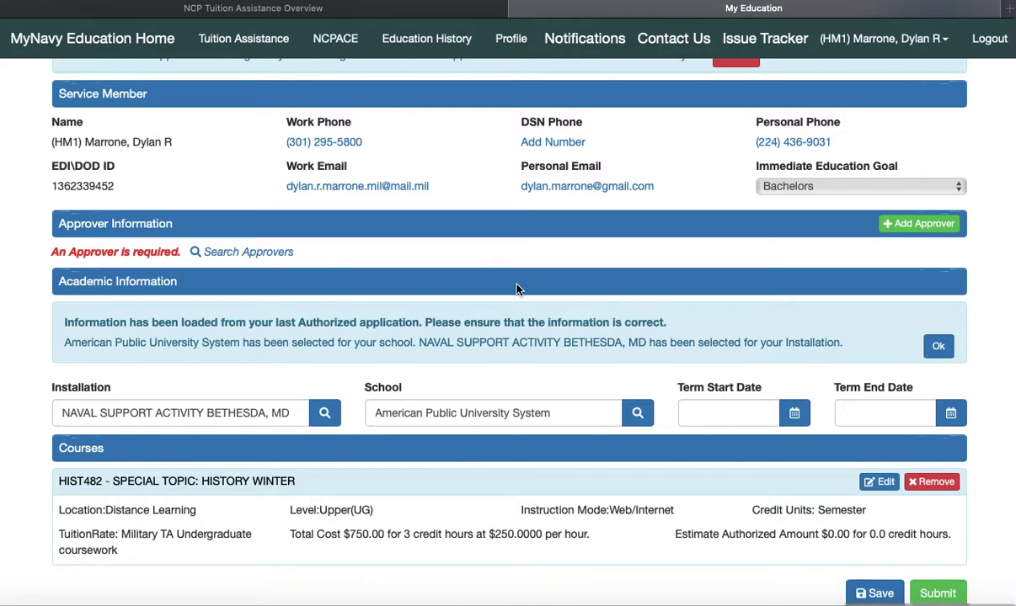
Cancel 2021 next-year funding so the HIST482 application saves with current-year funds
scroll(517, 289, up, 2)
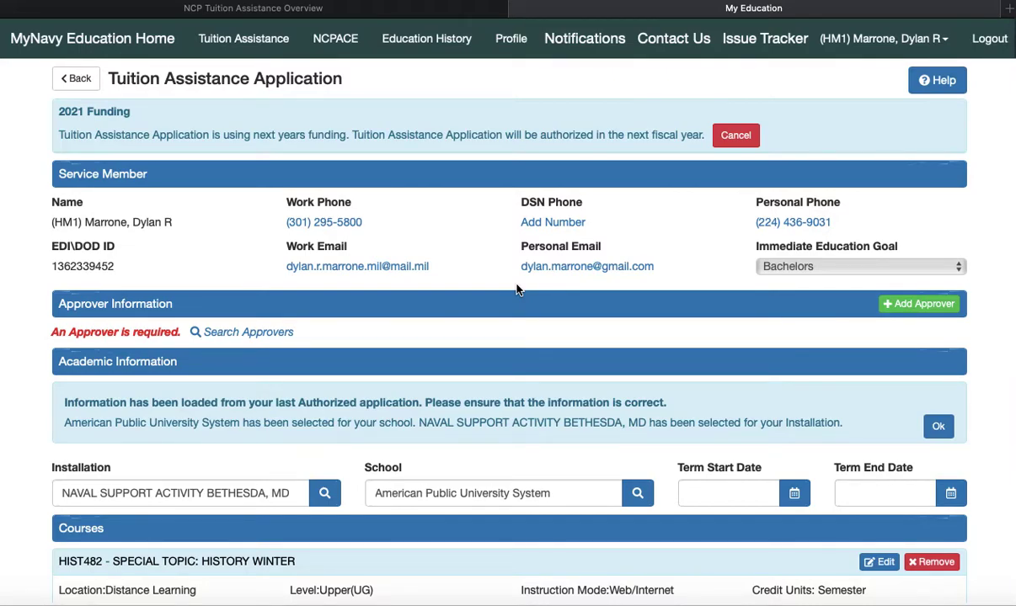
scroll(517, 289, down, 2)
scroll(517, 288, up, 2)
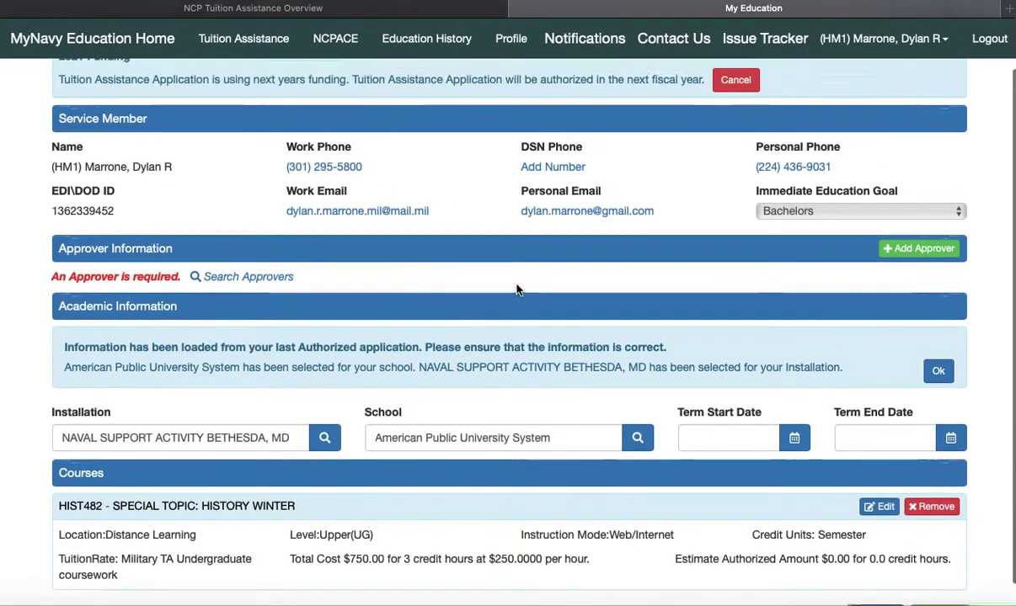
scroll(517, 289, down, 1)
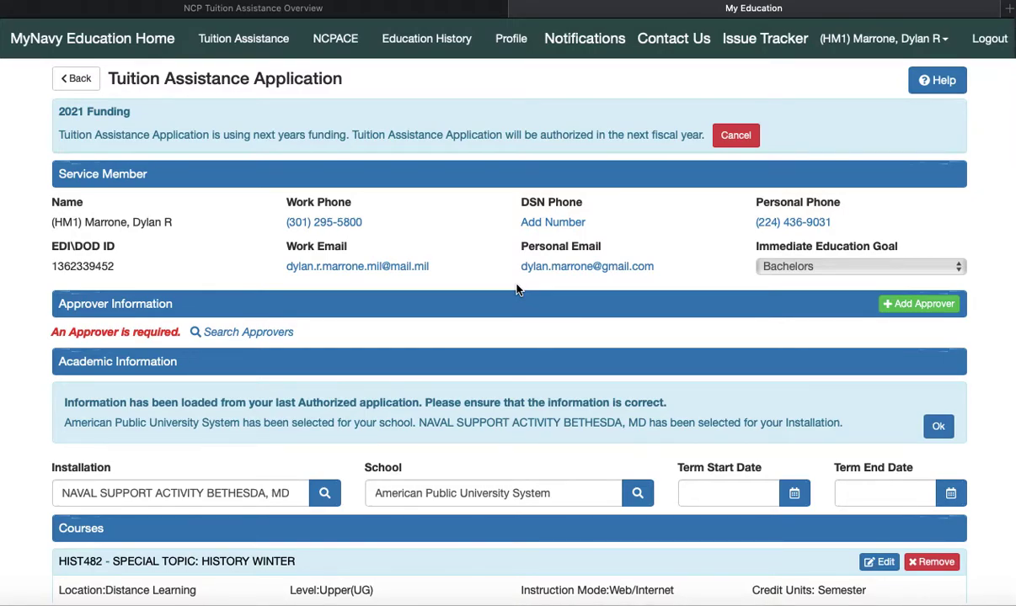
scroll(517, 289, down, 2)
scroll(517, 288, up, 2)
click(736, 137)
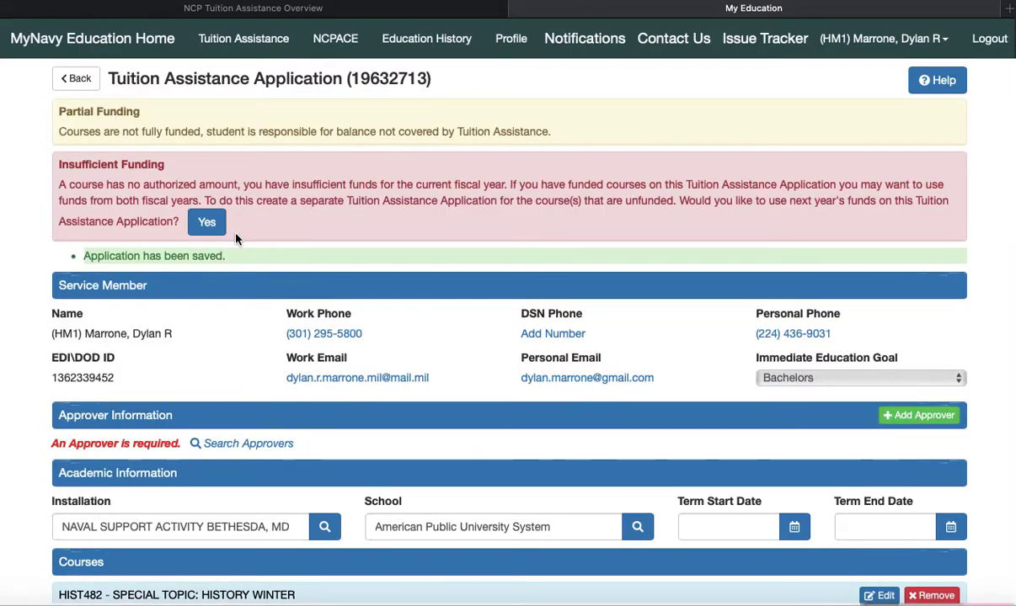
Return to the Tuition Assistance overview and review the new Under Edit application and My Funding Status
click(77, 78)
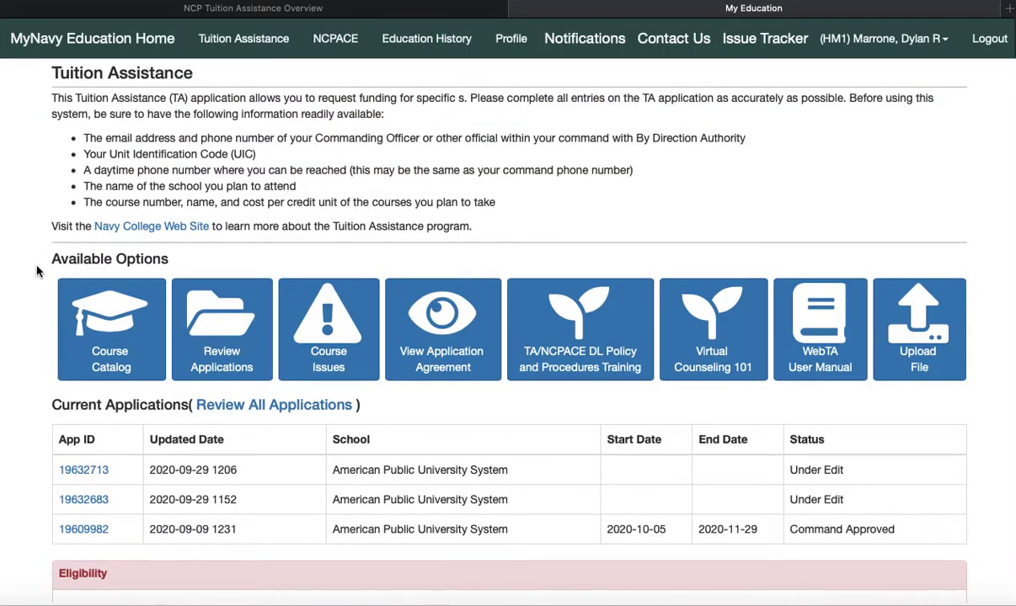
scroll(29, 293, down, 3)
scroll(30, 295, down, 2)
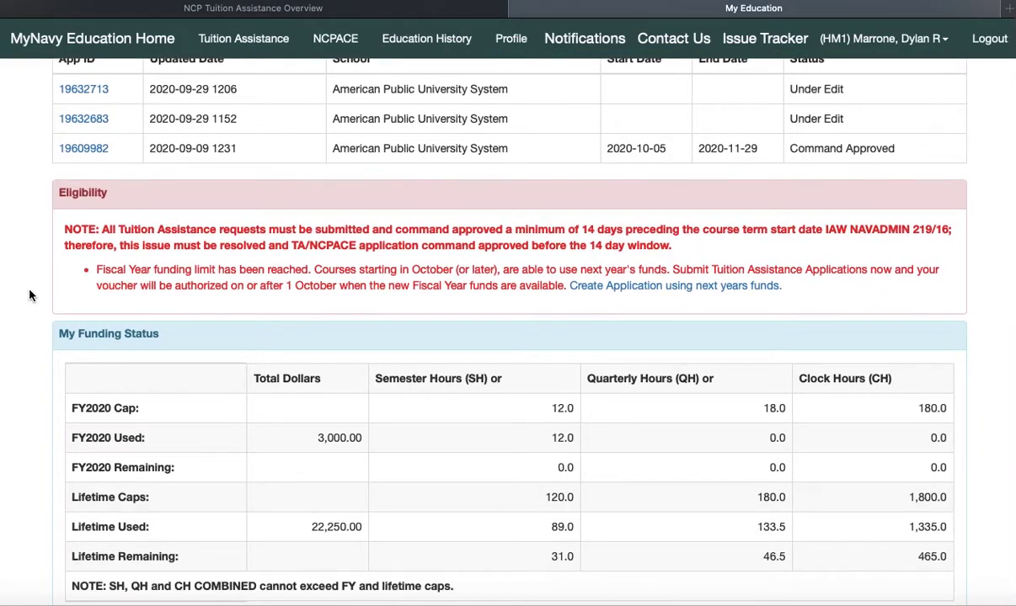
scroll(30, 295, up, 4)
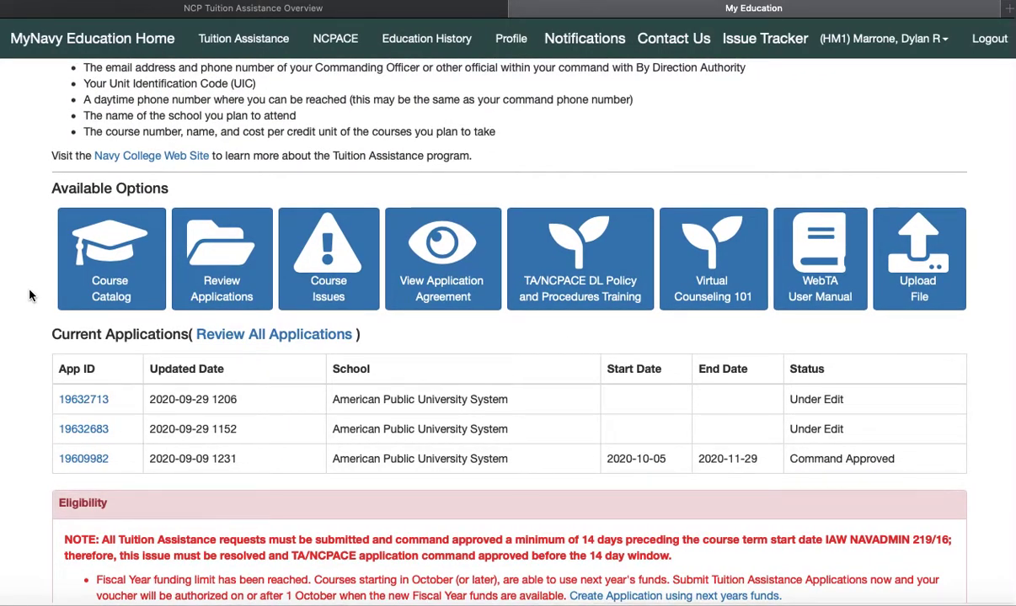
scroll(29, 294, up, 2)
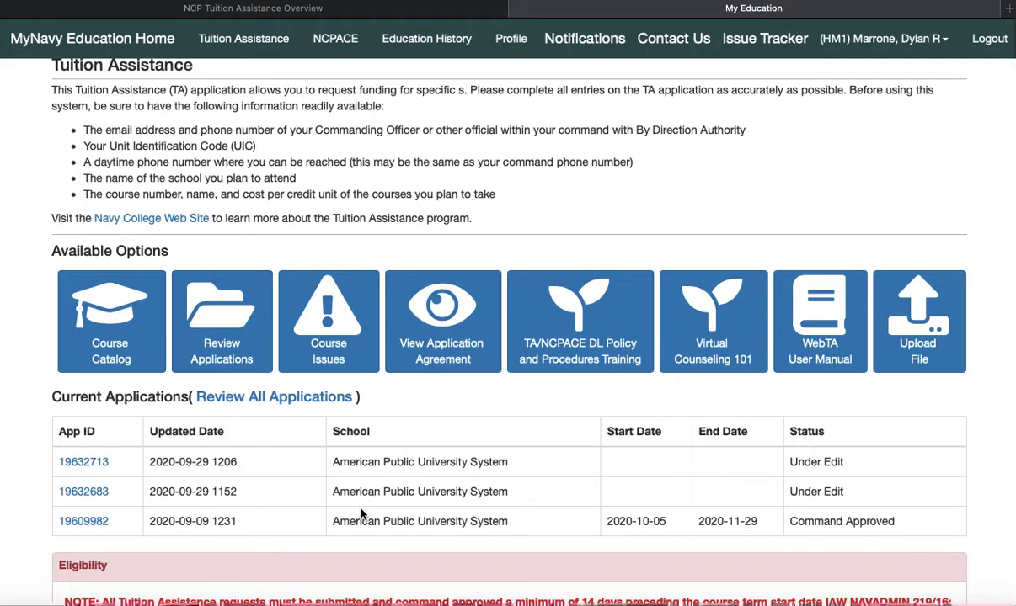
scroll(361, 514, down, 5)
scroll(362, 514, down, 1)
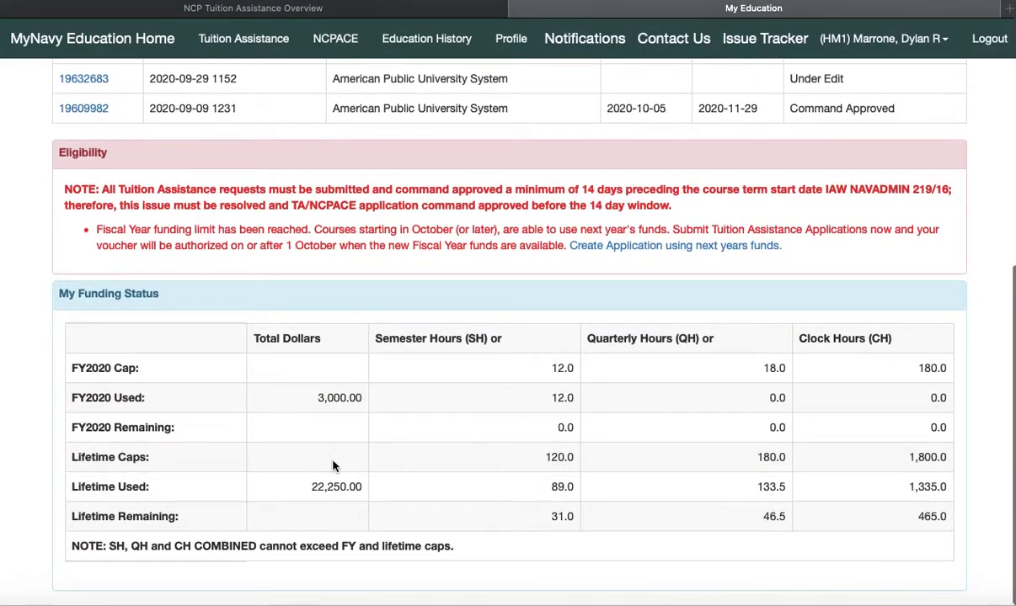
scroll(34, 357, up, 3)
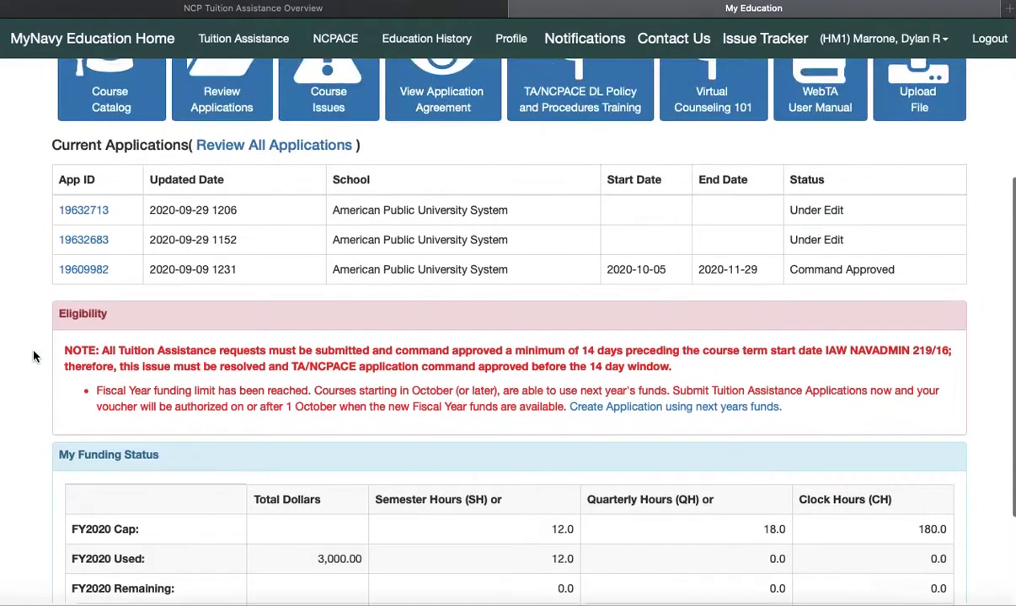
scroll(34, 357, down, 3)
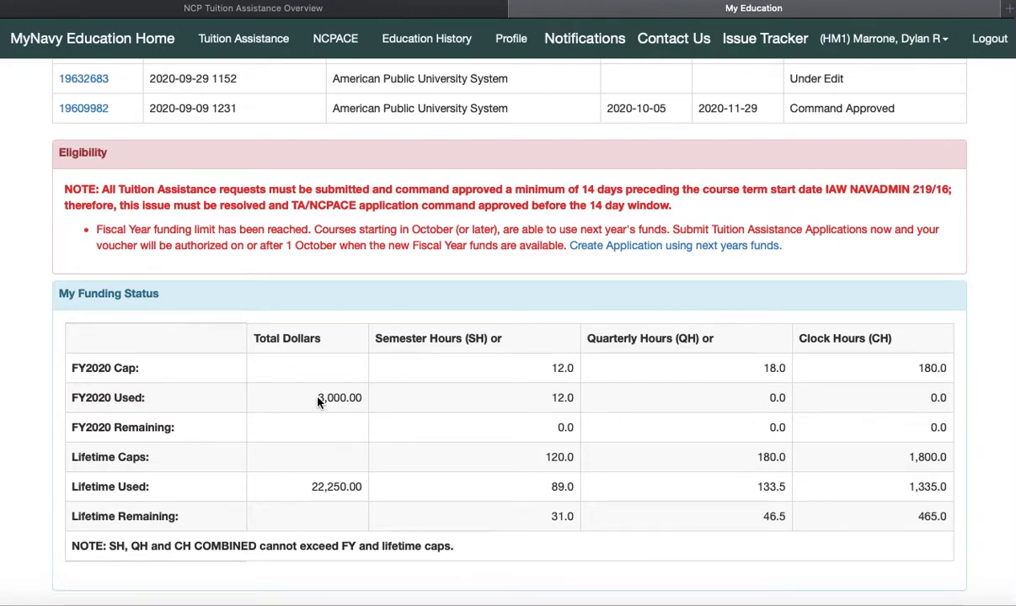
drag(318, 399, 363, 407)
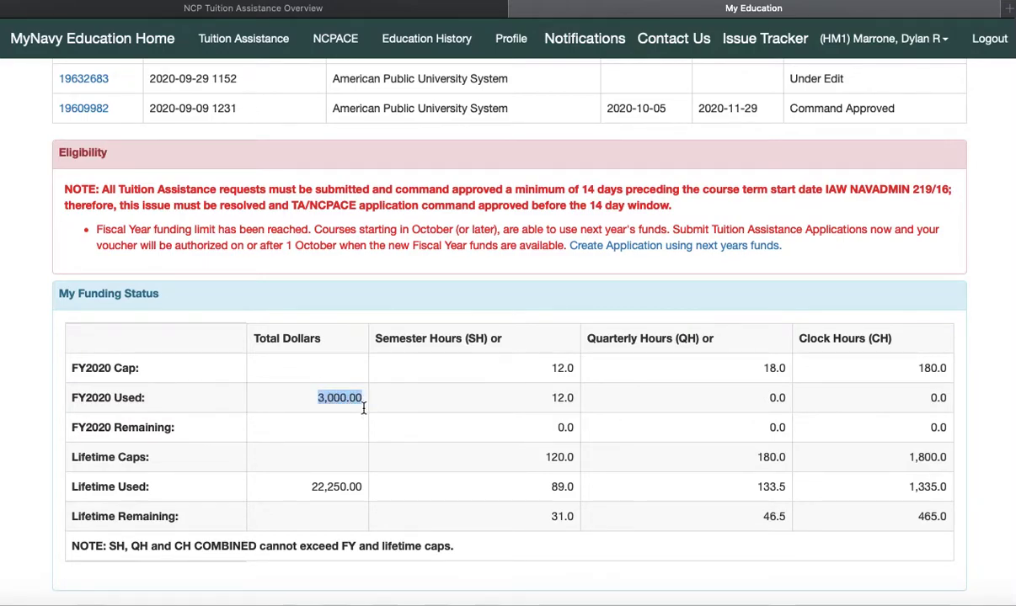